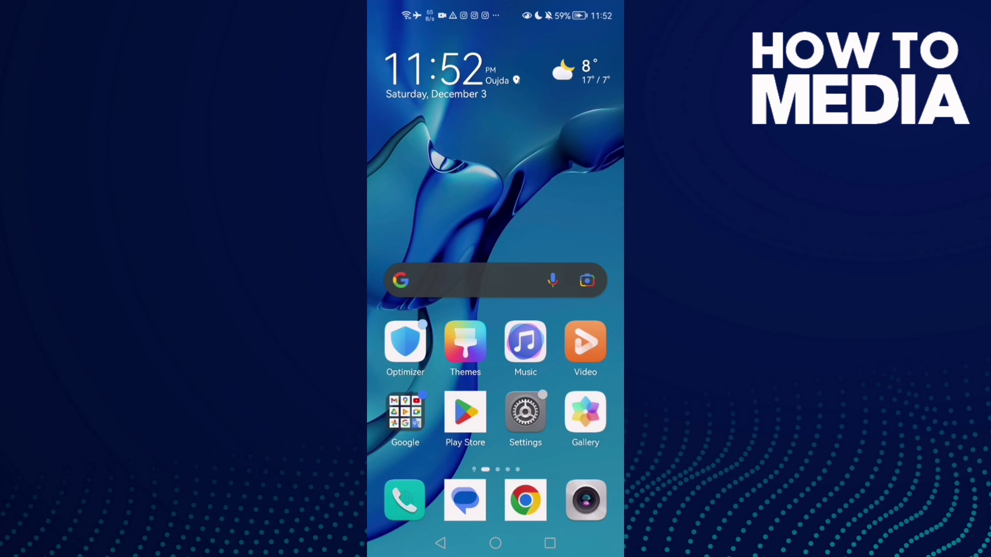
Launch Truecaller from the second home page and land on its recent calls list
drag(572, 194, 419, 194)
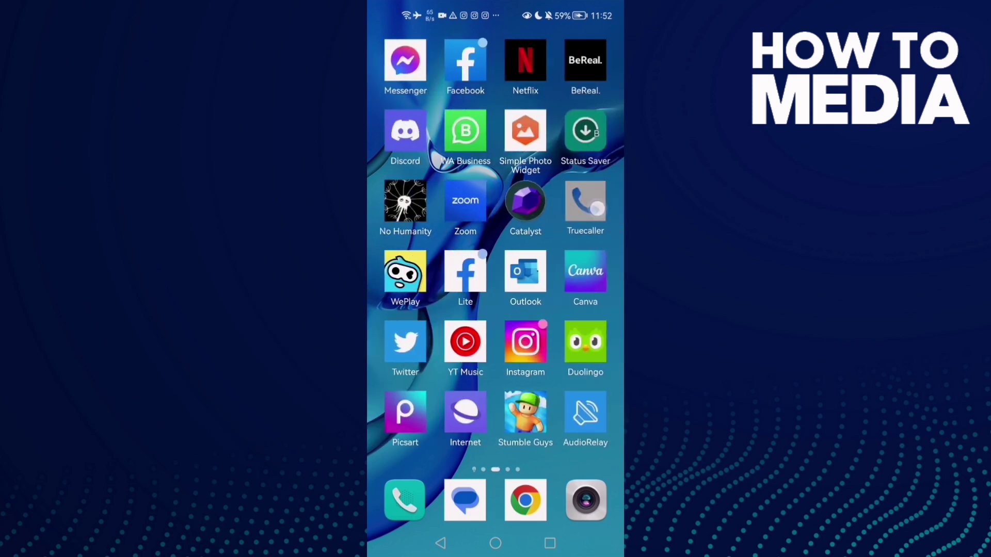
click(585, 202)
key(XF86AudioLowerVolume)
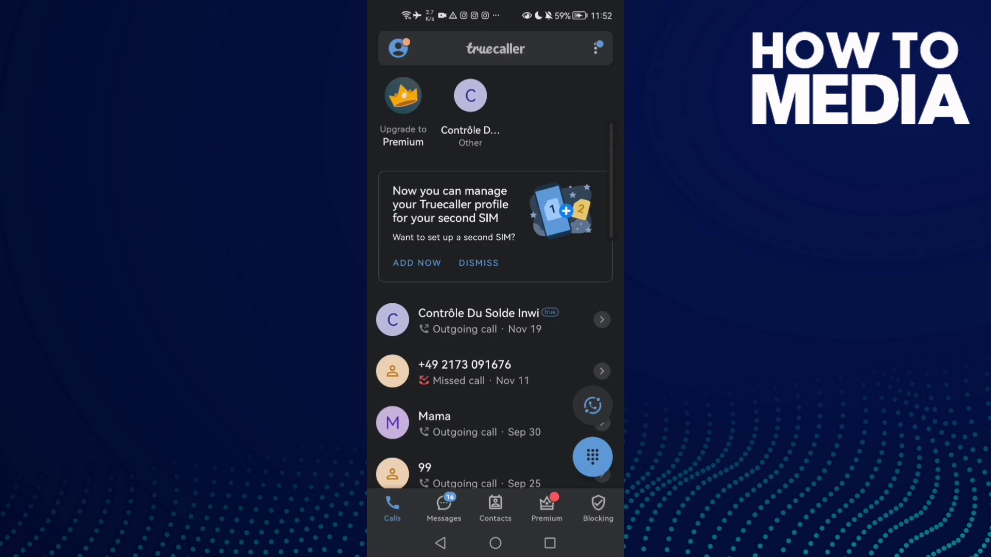
mouse_move(542, 59)
mouse_down()
mouse_move(423, 94)
mouse_move(415, 52)
mouse_up()
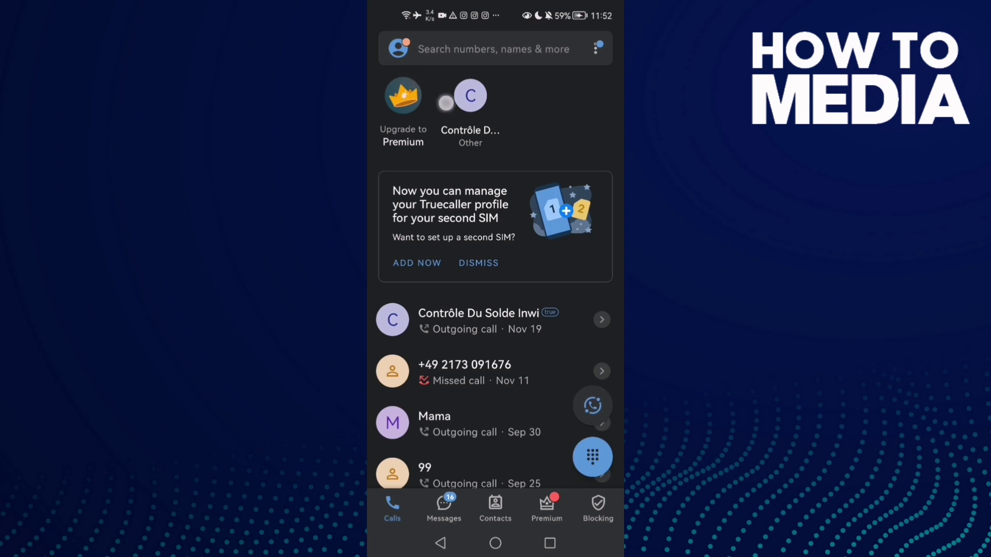
Open the Truecaller Settings menu through the profile page's gear icon
click(401, 48)
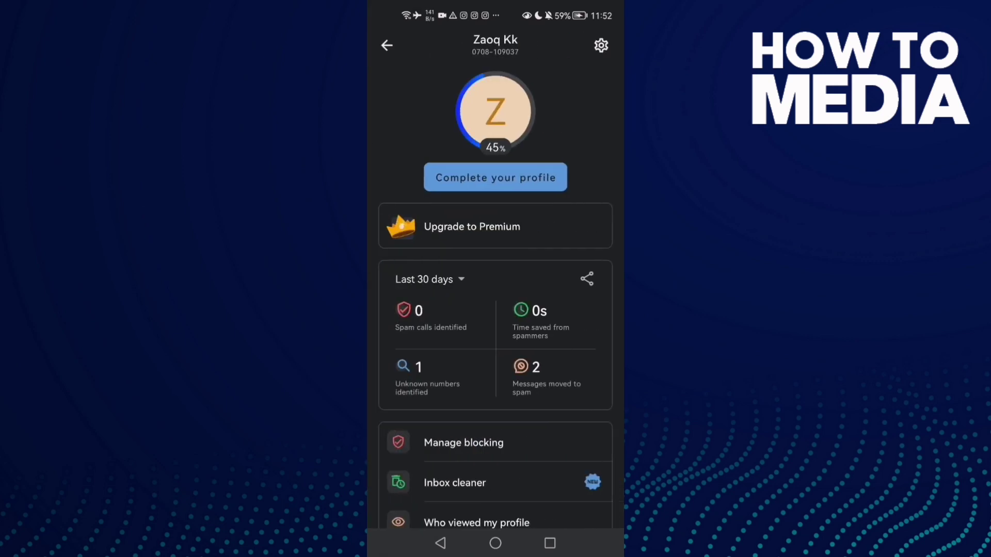
drag(594, 86, 601, 56)
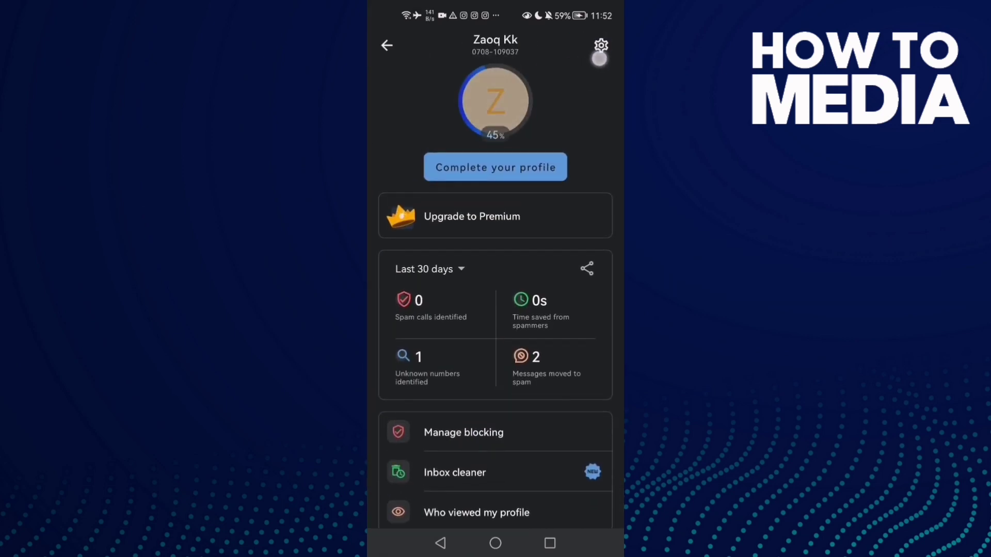
click(601, 45)
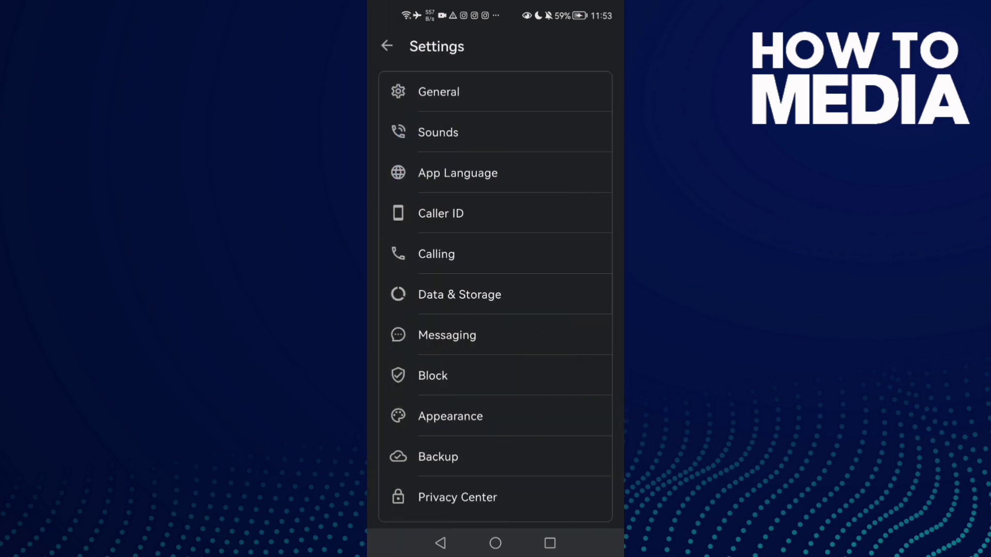
click(529, 95)
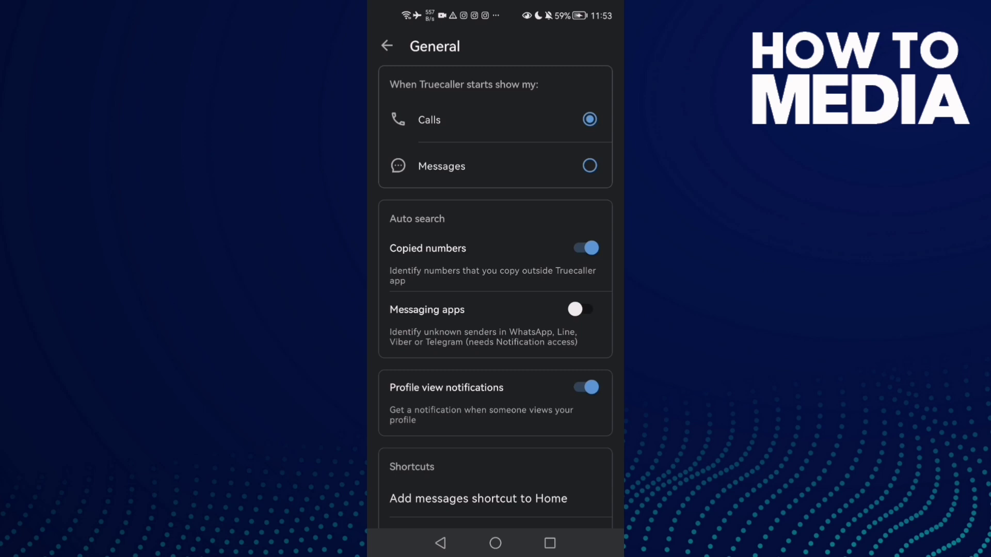
scroll(536, 275, down, 1)
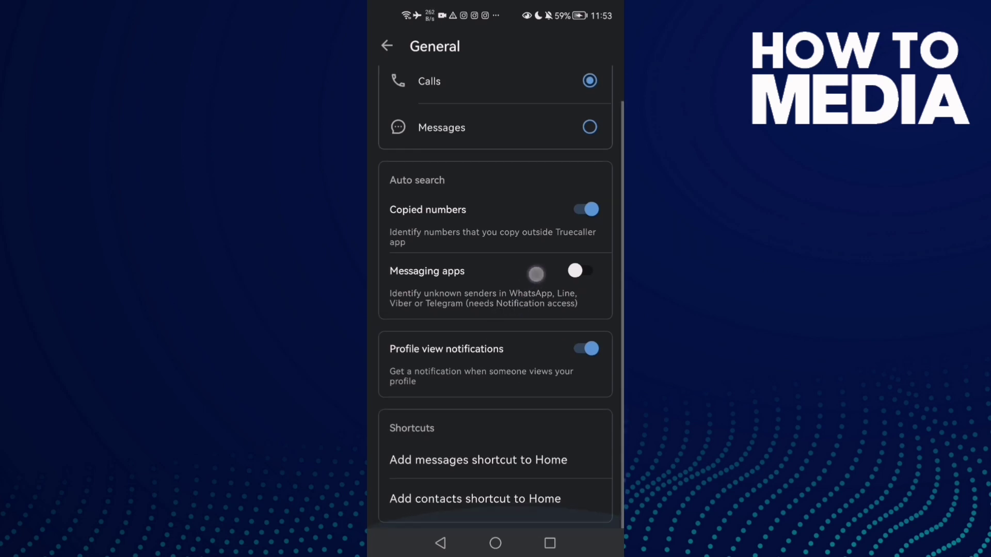
scroll(522, 326, up, 1)
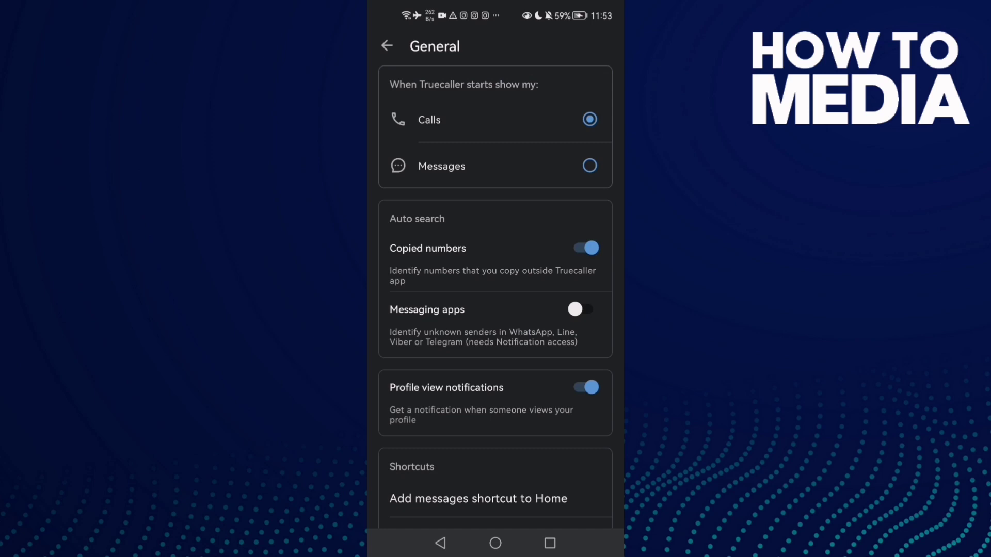
scroll(561, 215, down, 1)
scroll(527, 273, up, 1)
Back out of General settings and Truecaller, then return to the weather home page
click(440, 544)
click(496, 544)
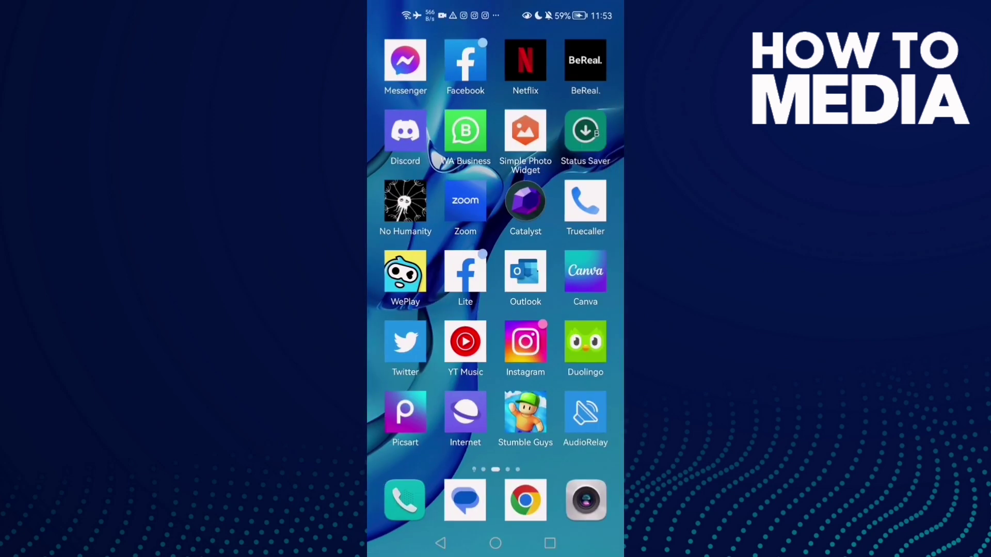
drag(433, 232, 573, 233)
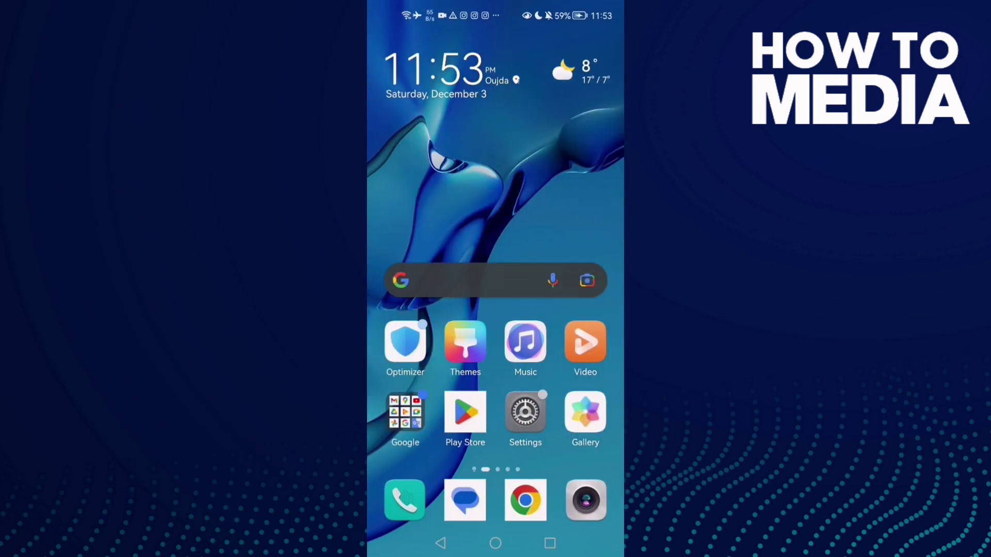